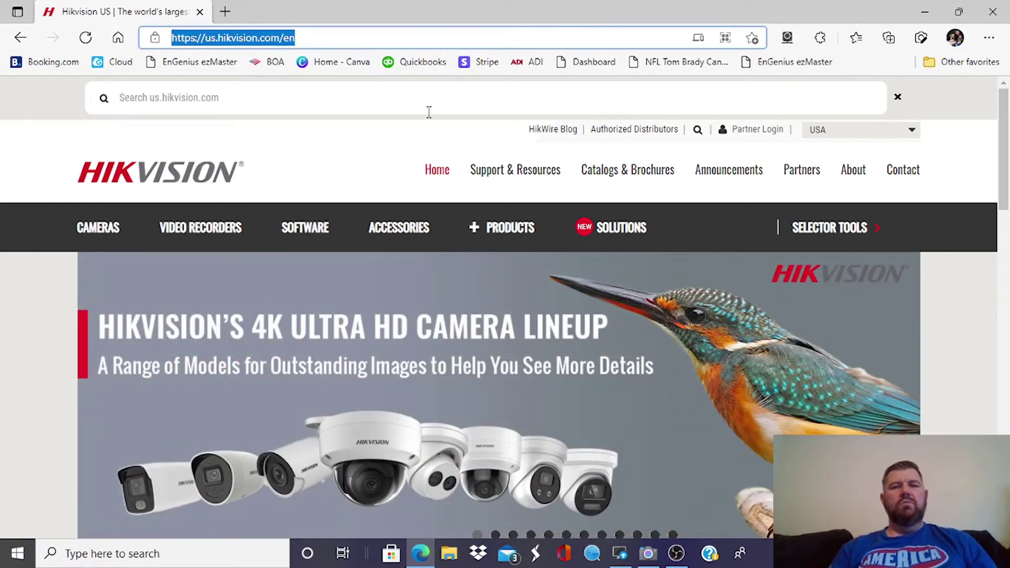
- Go to the Hikvision US Tools downloads page and scroll to the Batch Configuration Tool entry
mouse_move(510, 179)
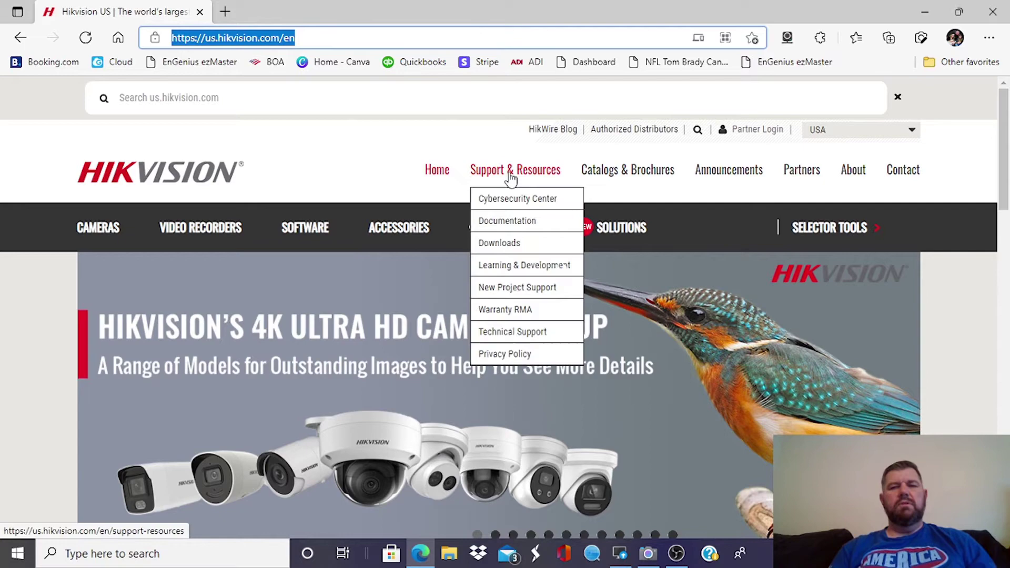
mouse_move(510, 246)
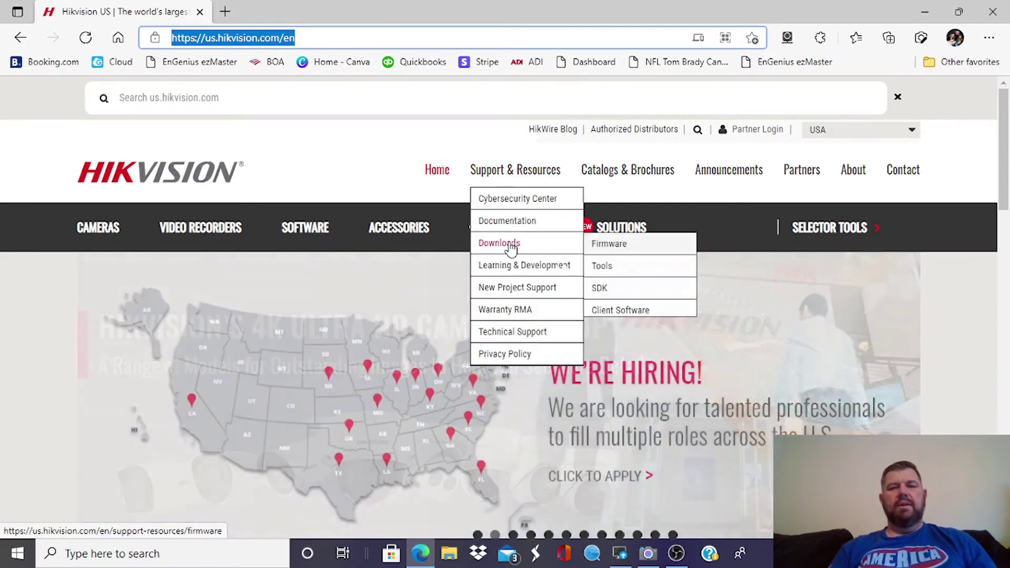
click(605, 266)
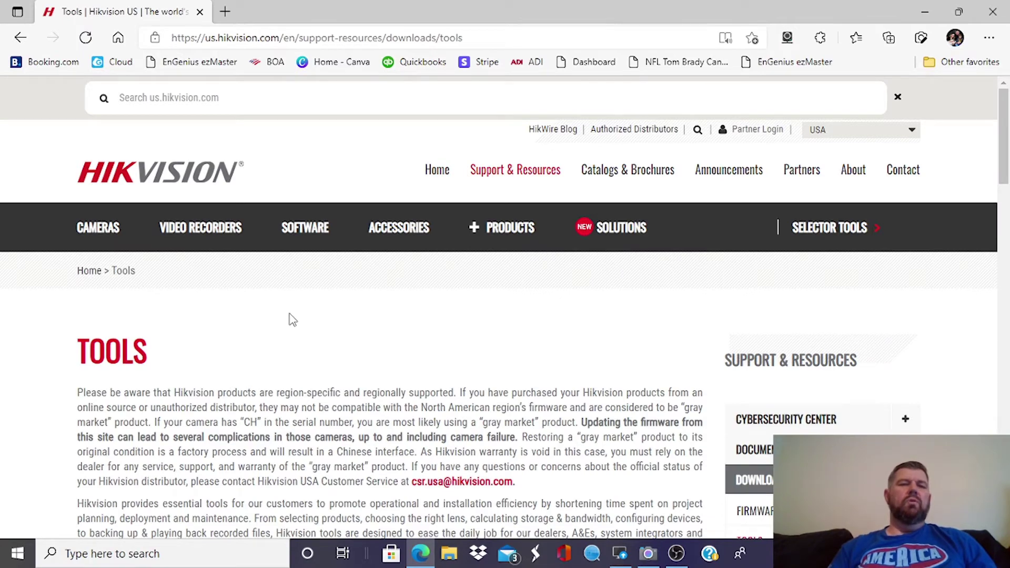
scroll(293, 320, down, 10)
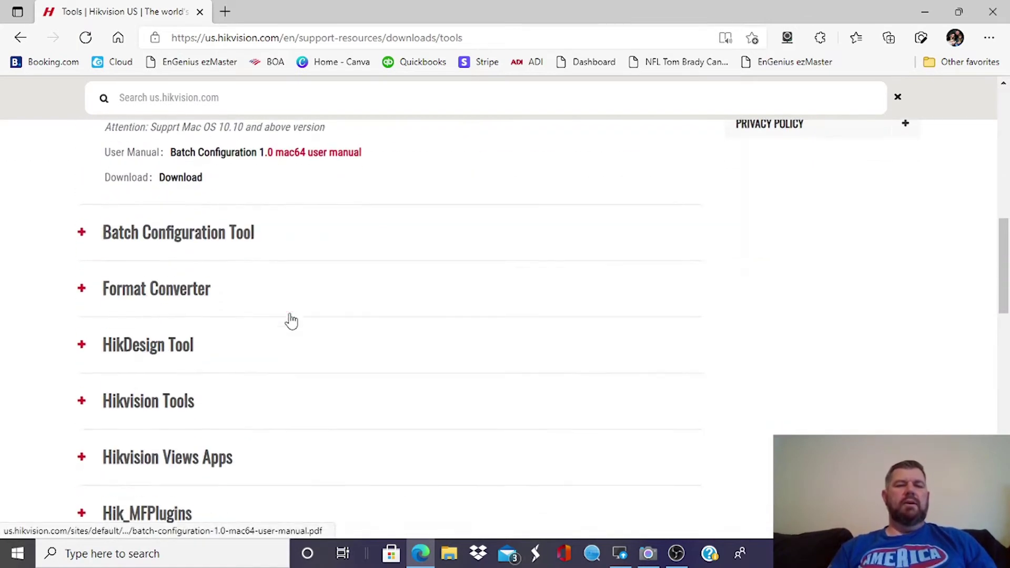
scroll(291, 321, down, 8)
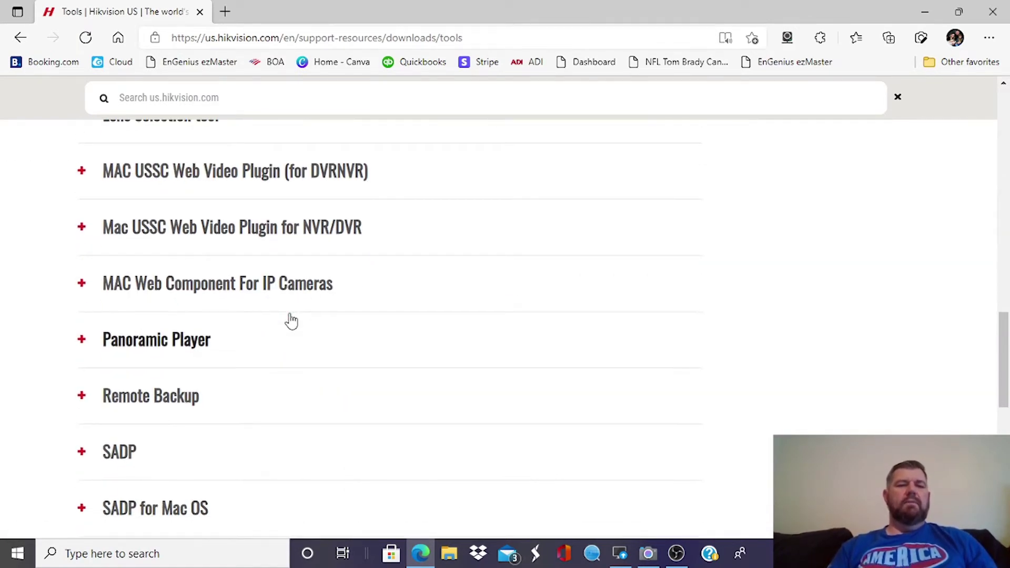
scroll(335, 387, up, 10)
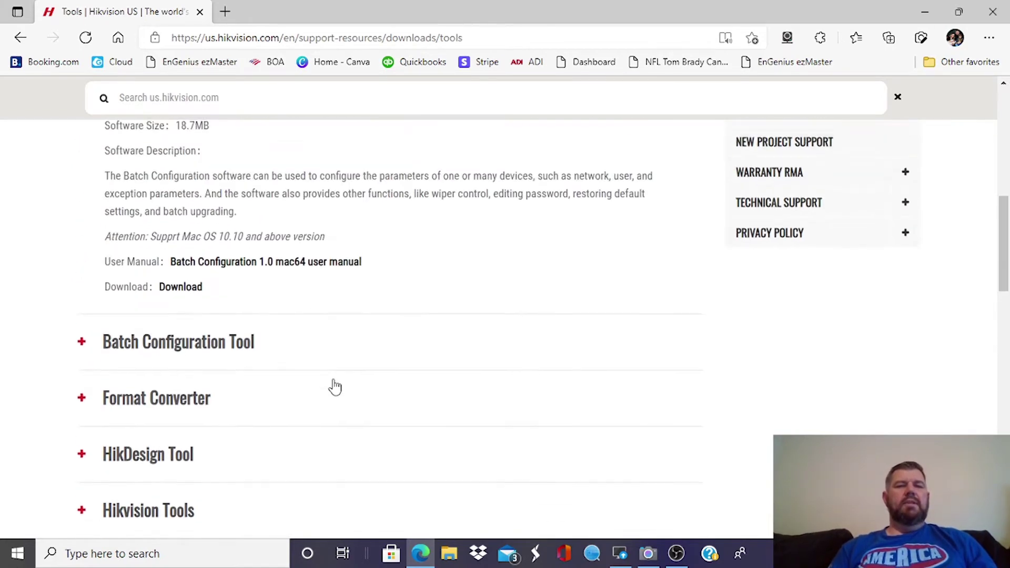
scroll(335, 387, down, 1)
scroll(335, 388, up, 5)
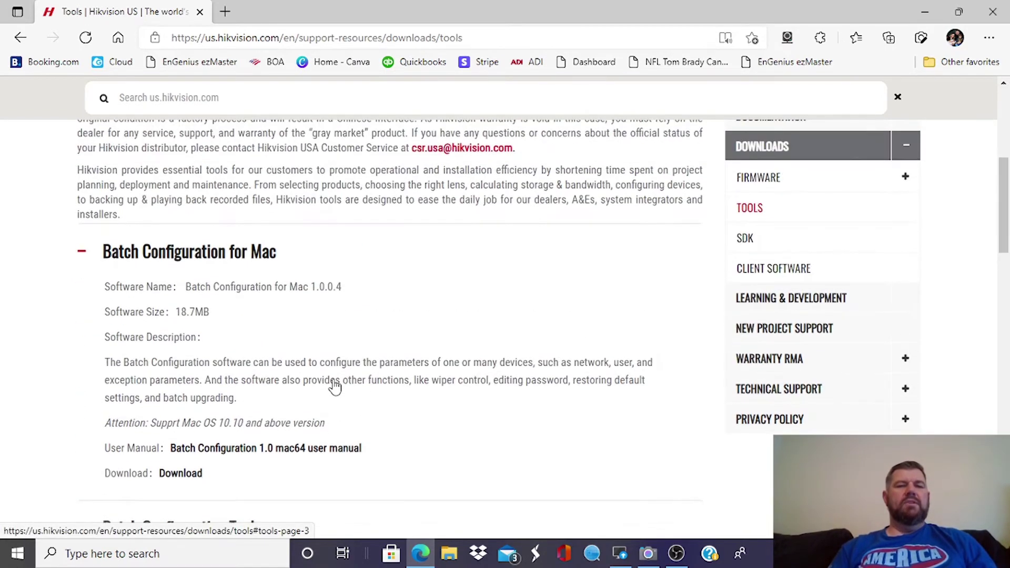
scroll(334, 387, down, 1)
scroll(335, 379, up, 1)
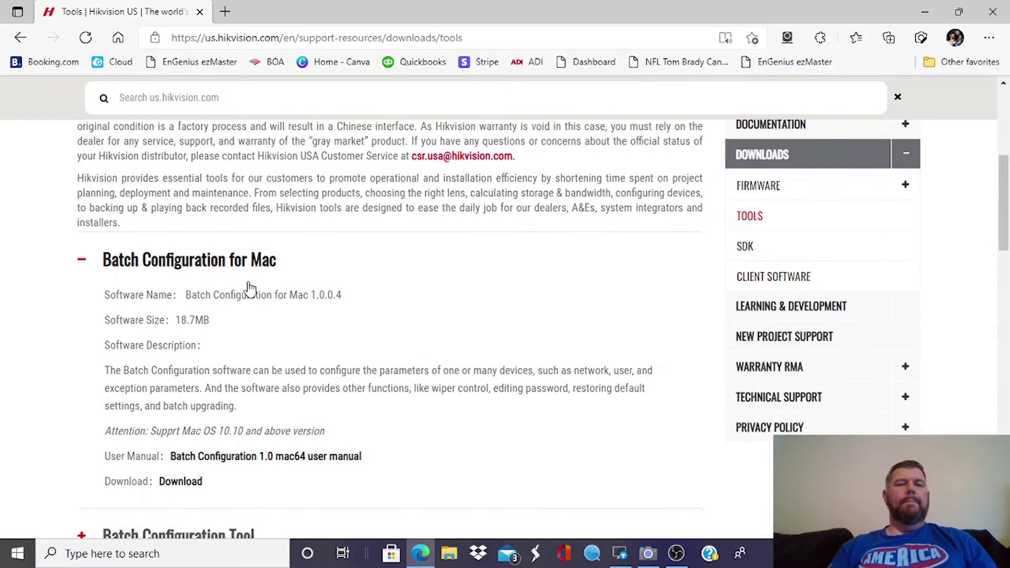
scroll(471, 298, down, 3)
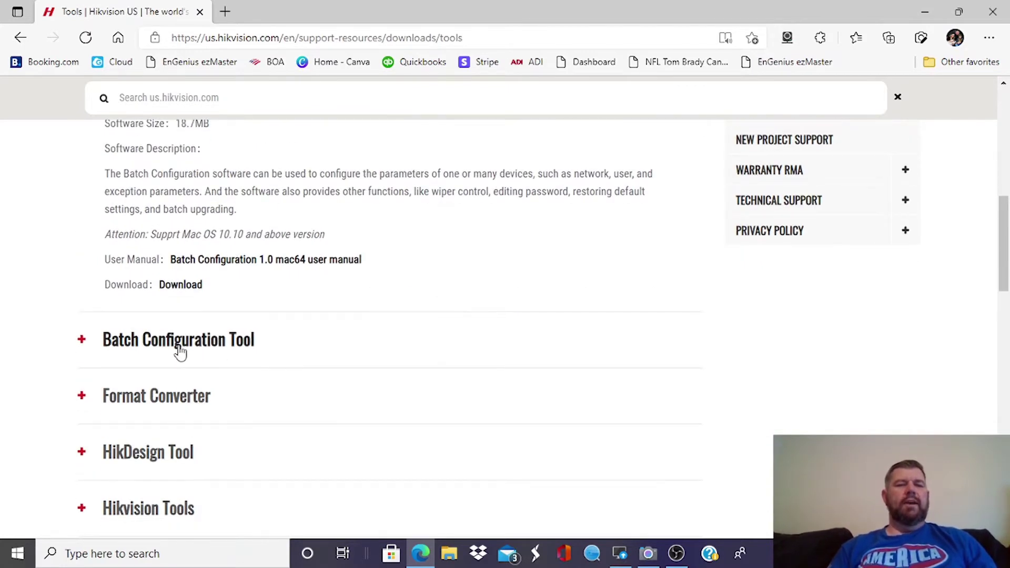
- Expand Batch Configuration Tool 3.0.3.8, download its zip, and return to the desktop
click(82, 341)
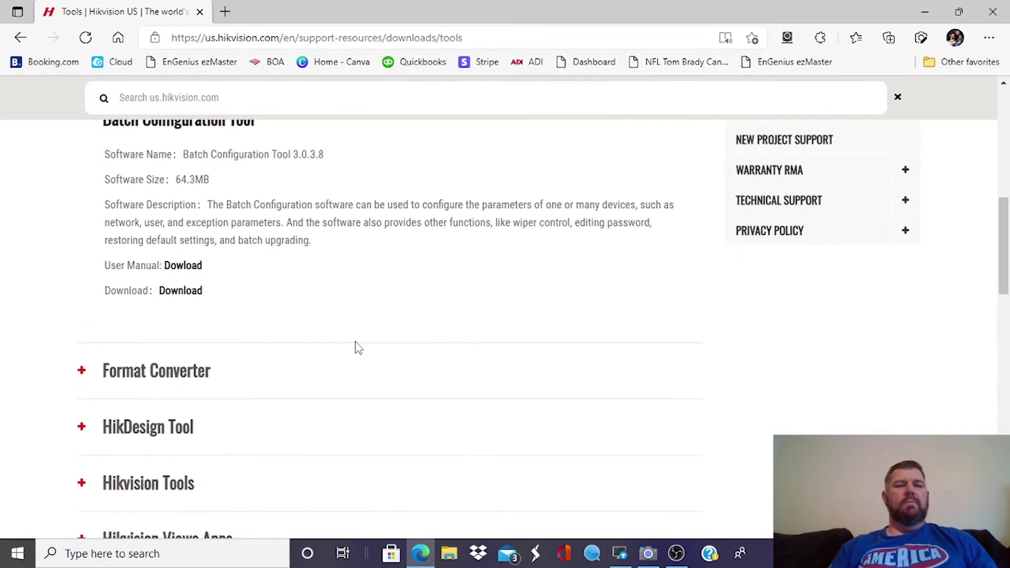
scroll(355, 347, up, 1)
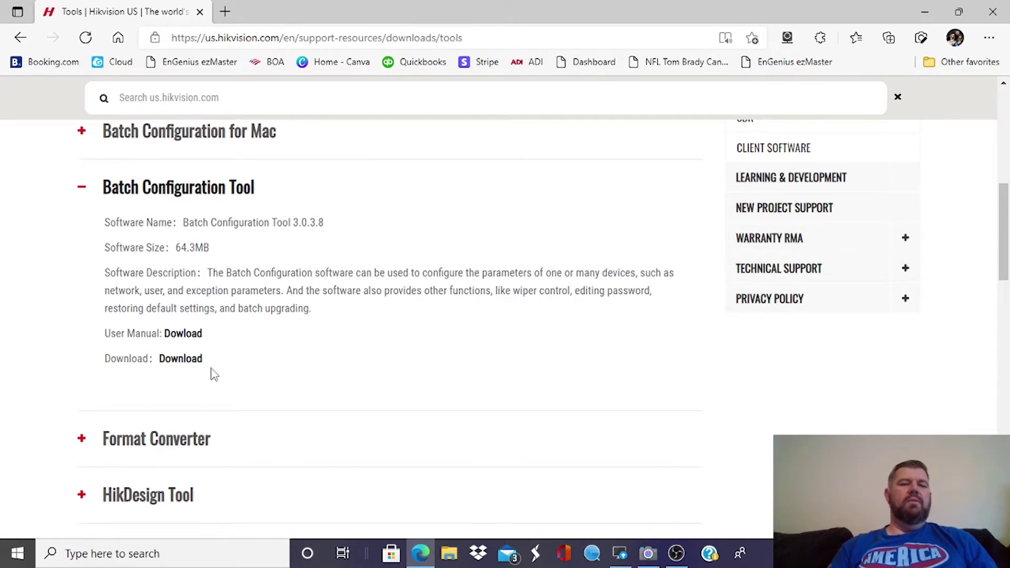
click(183, 368)
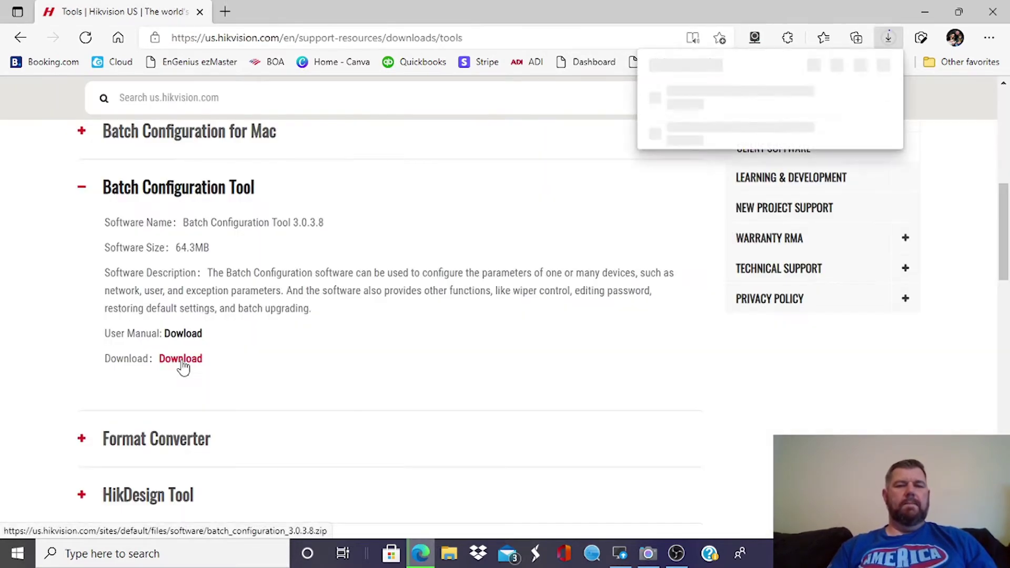
mouse_move(740, 112)
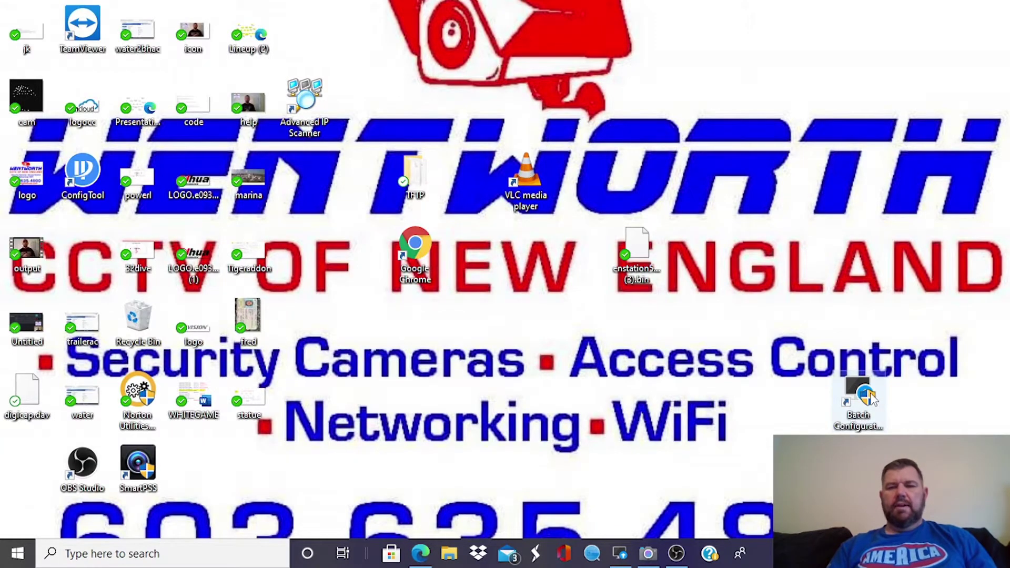
drag(874, 398, 813, 402)
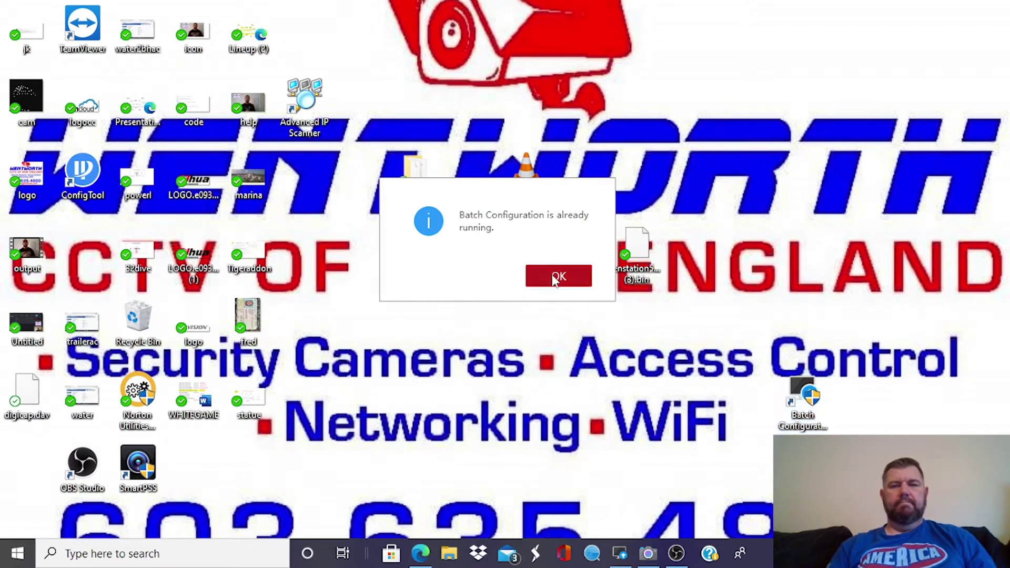
- Dismiss the 'already running' notice and bring the Batch Configuration window to the front
click(551, 275)
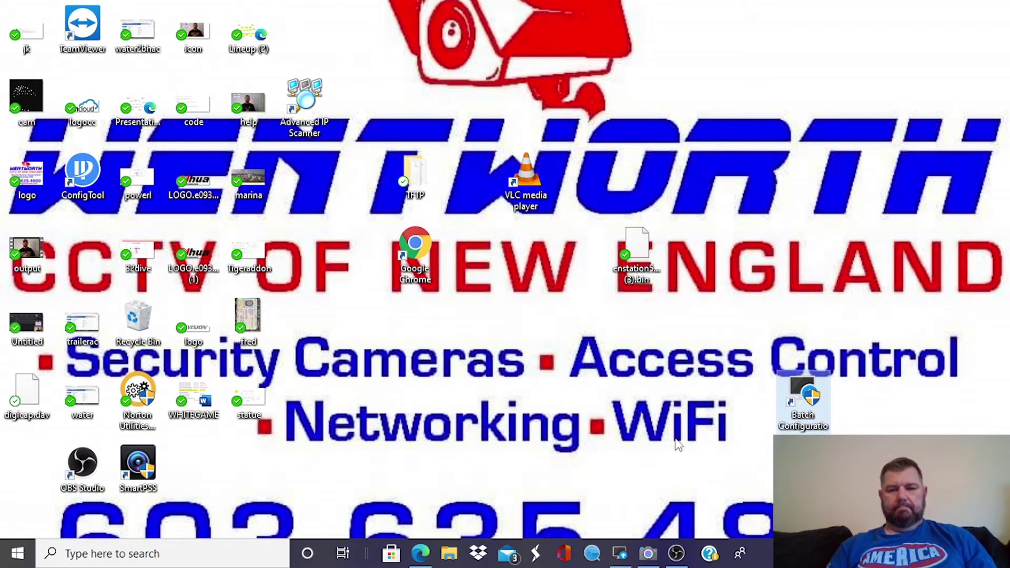
click(623, 554)
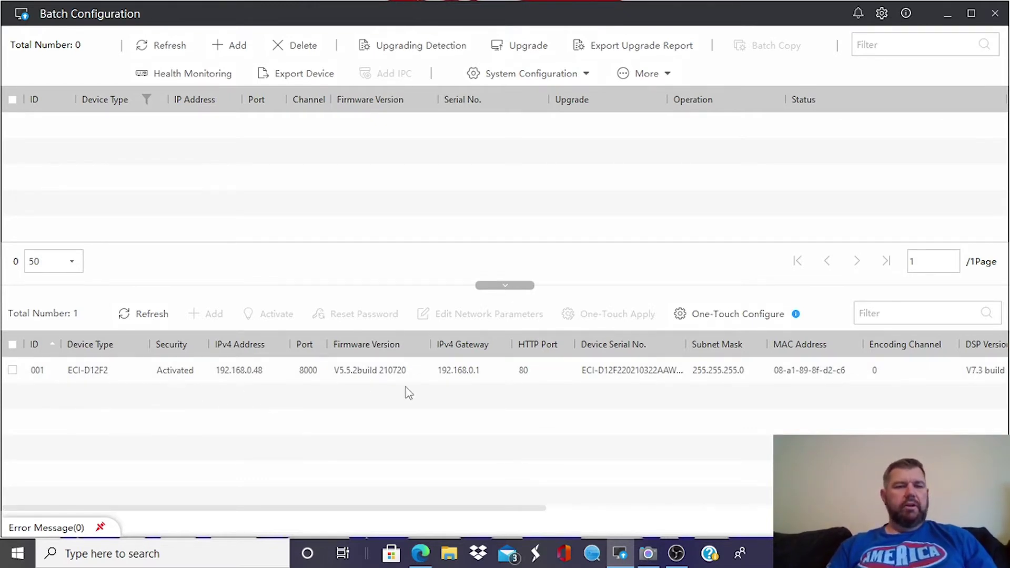
- Add camera ECI-D12F2 at 192.168.0.48 with user admin and its password, then minimize
click(13, 370)
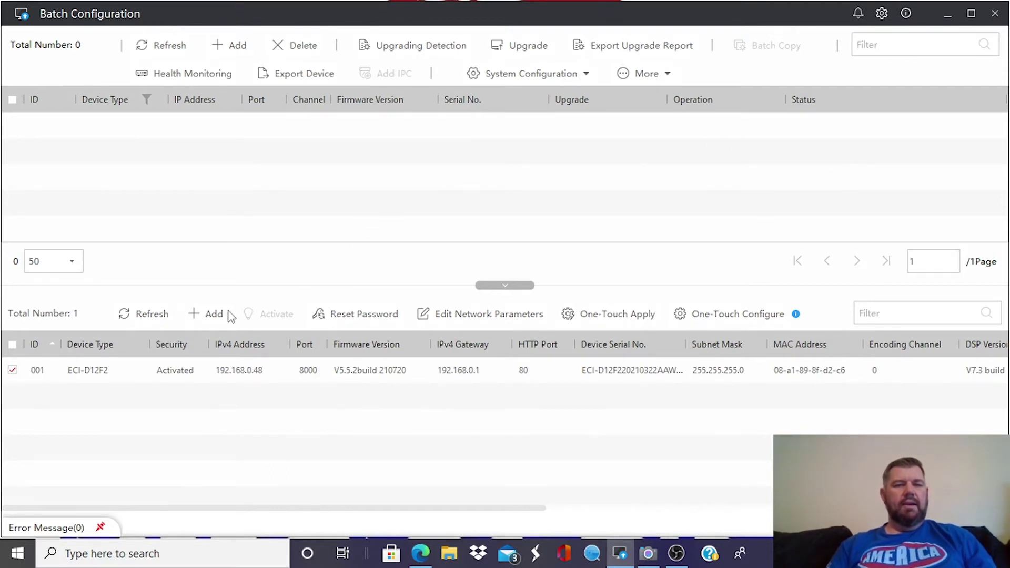
click(210, 314)
click(277, 218)
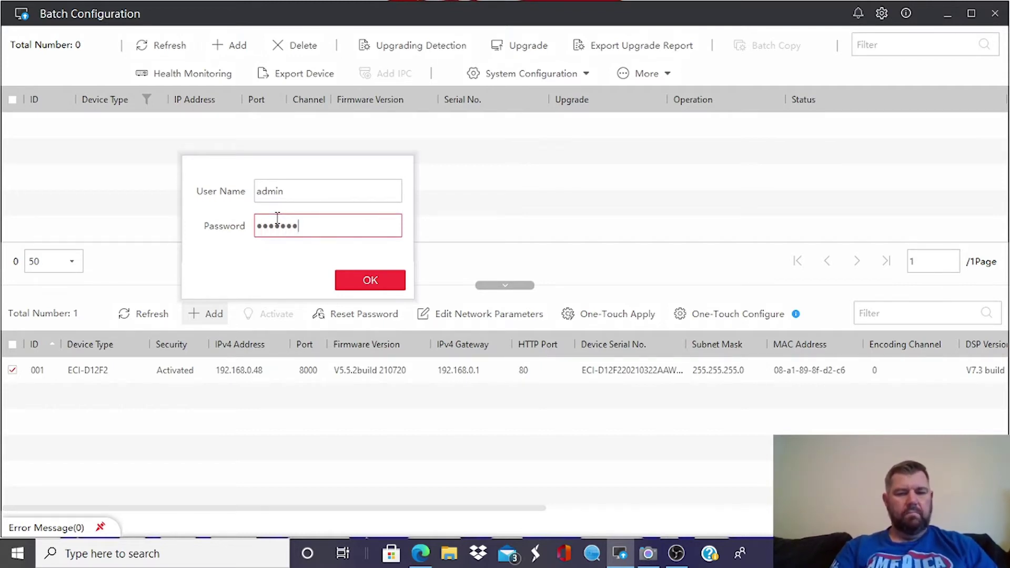
click(366, 281)
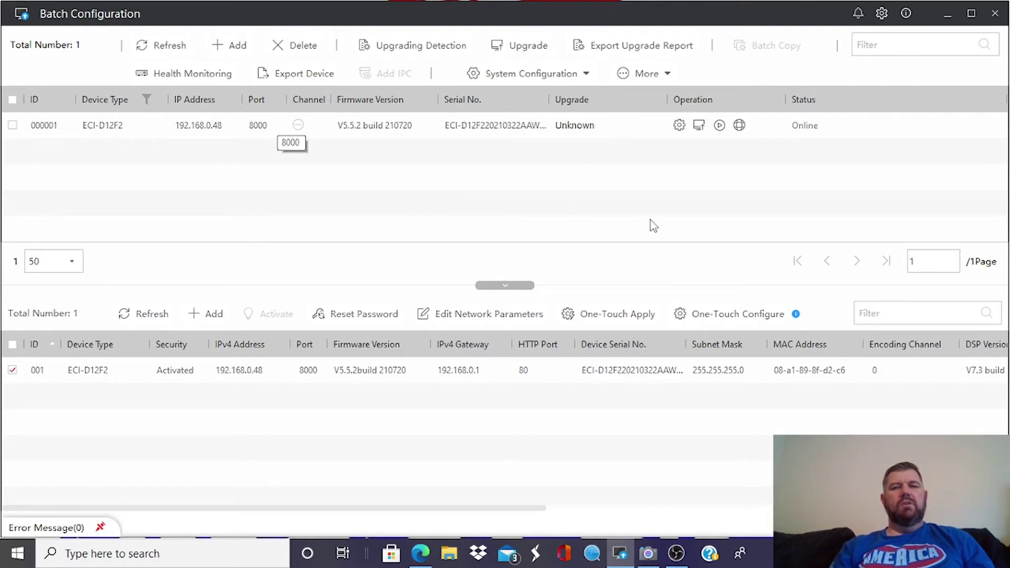
click(948, 14)
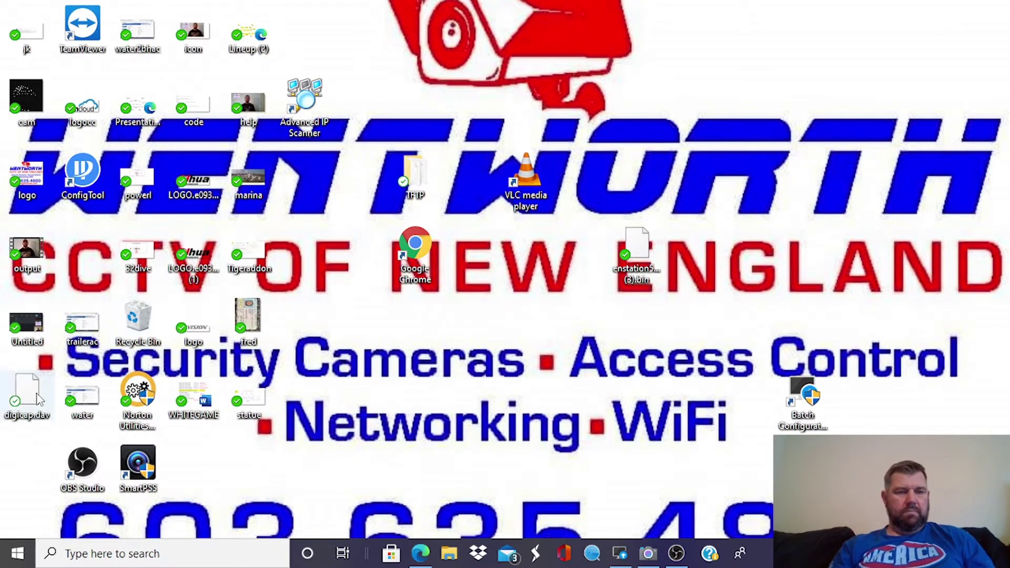
- Move the digicap.dav file into open space near the centre of the desktop
drag(51, 398, 473, 340)
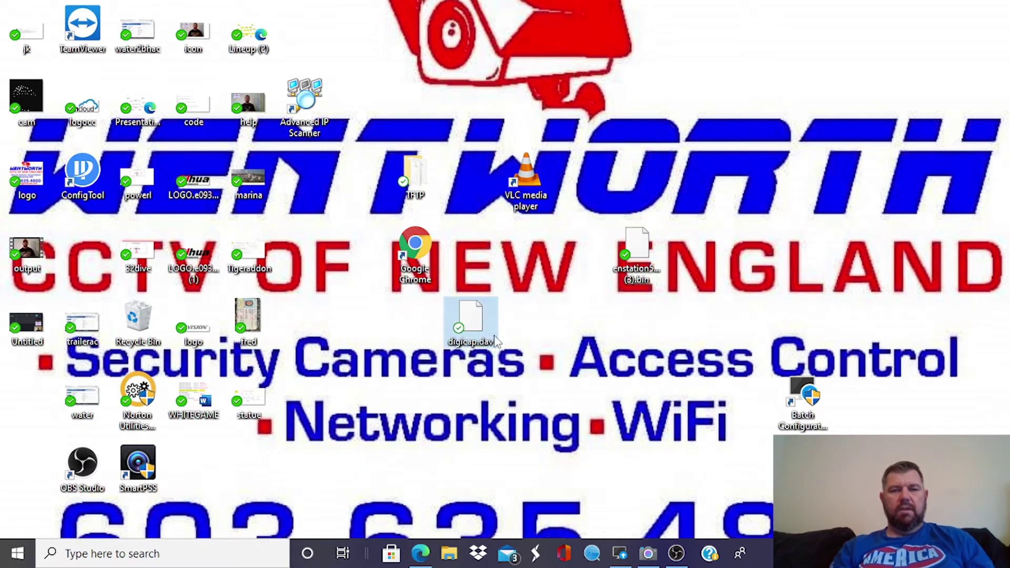
drag(480, 344, 535, 342)
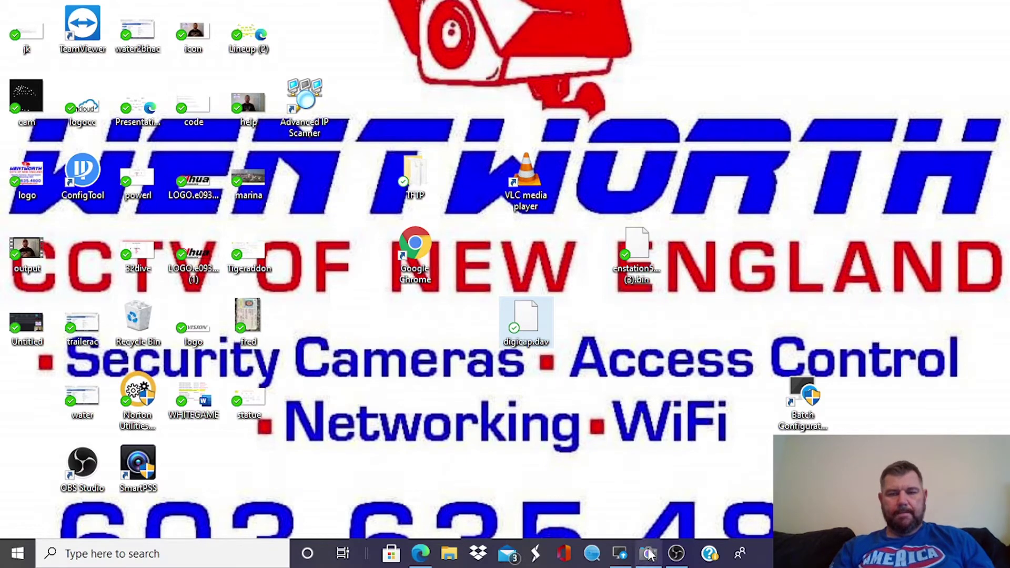
- Set the ECI-D12F2 firmware upgrade file path to digicap.dav on the Desktop
click(620, 554)
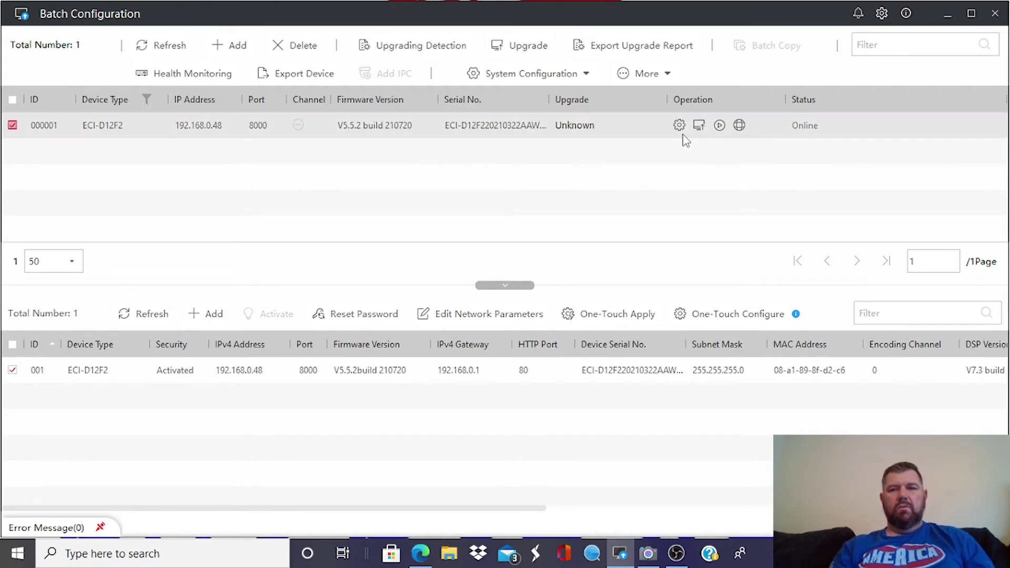
click(700, 127)
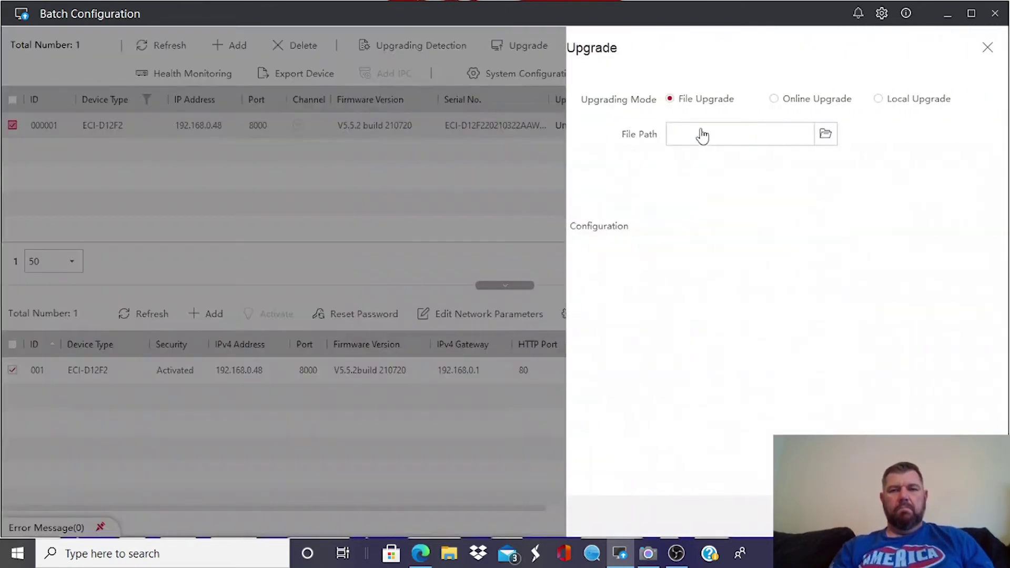
click(798, 126)
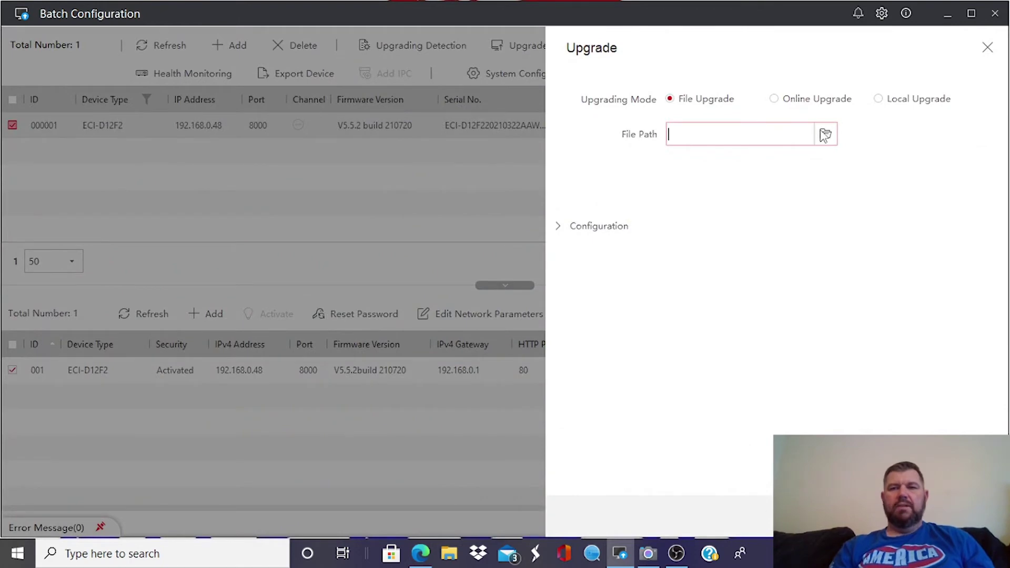
click(825, 135)
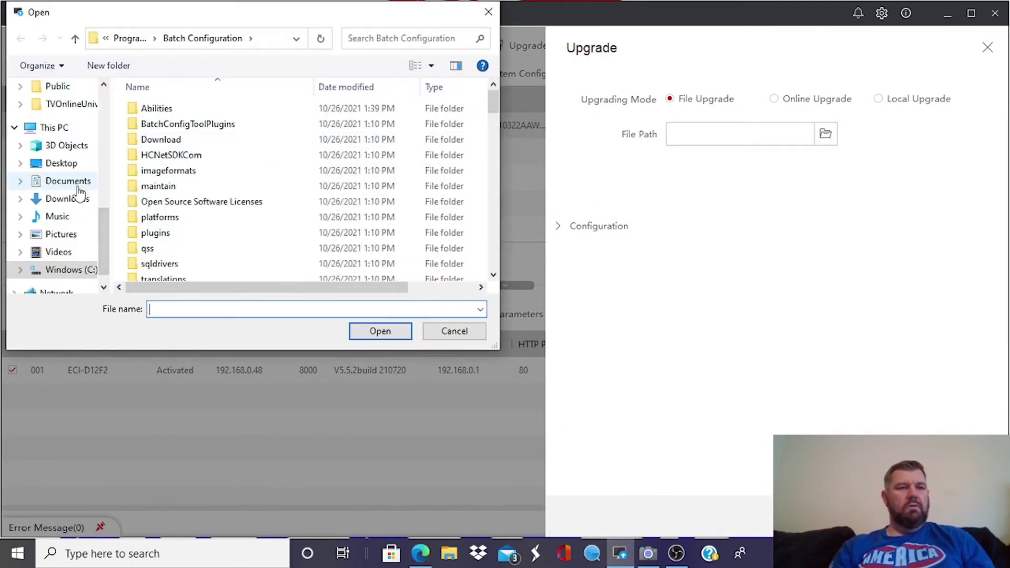
scroll(79, 217, up, 2)
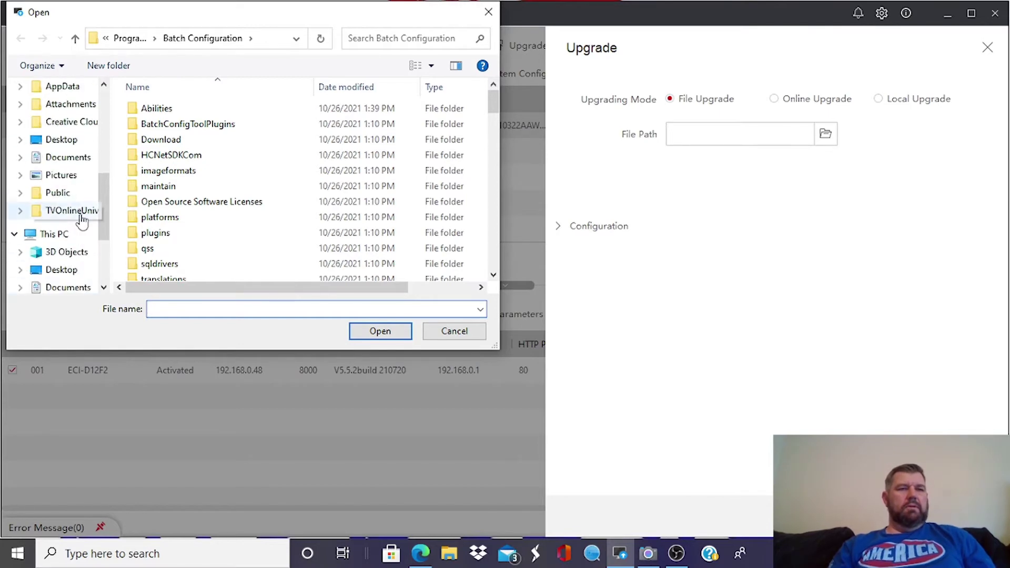
click(66, 140)
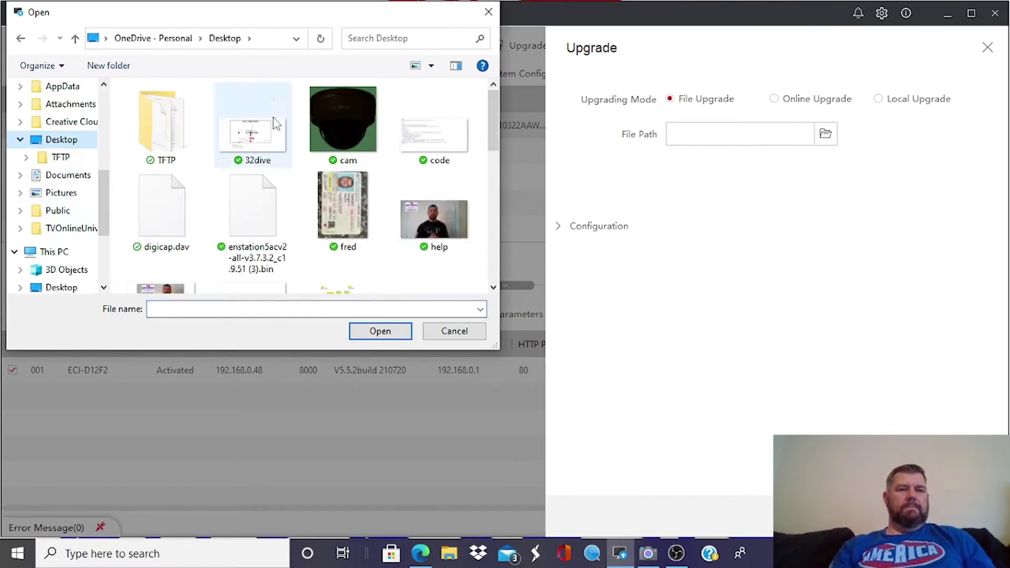
double_click(156, 218)
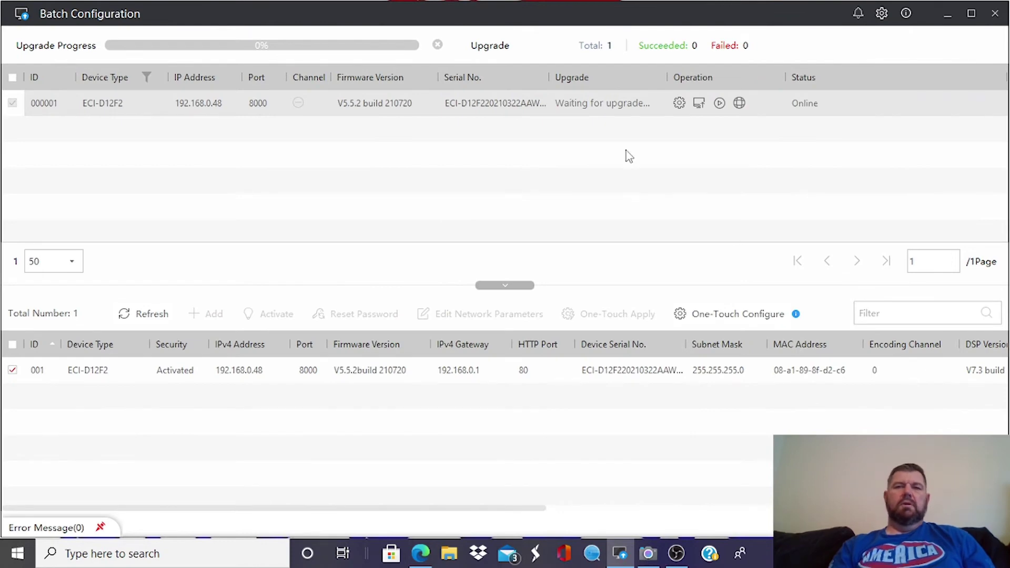
- Let the ECI-D12F2 firmware upgrade run to 100%, ending with 1 succeeded and 0 failed
mouse_move(578, 115)
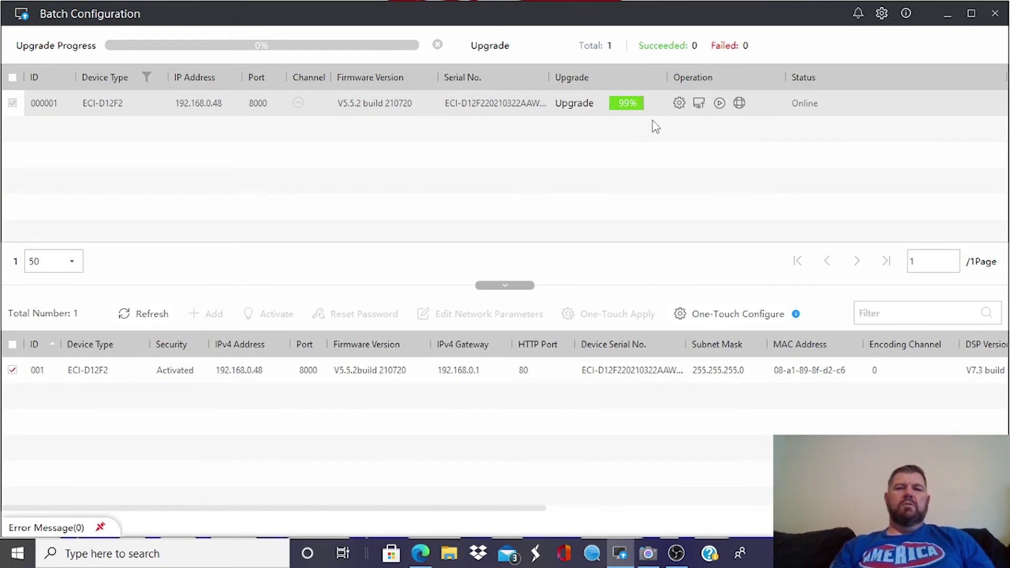
mouse_move(631, 116)
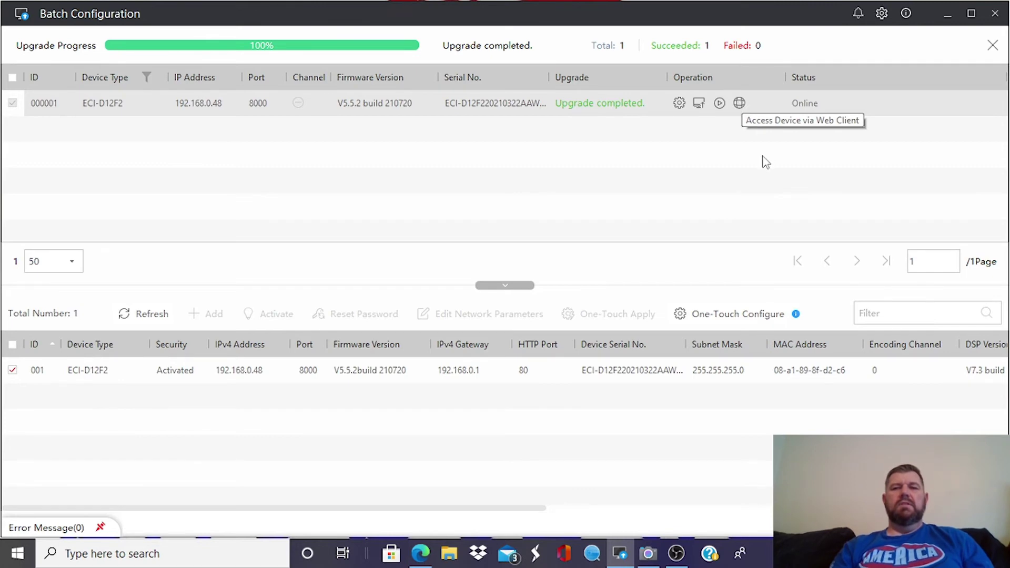
- Open the camera's web page at 192.168.0.48 from Batch Configuration
click(739, 103)
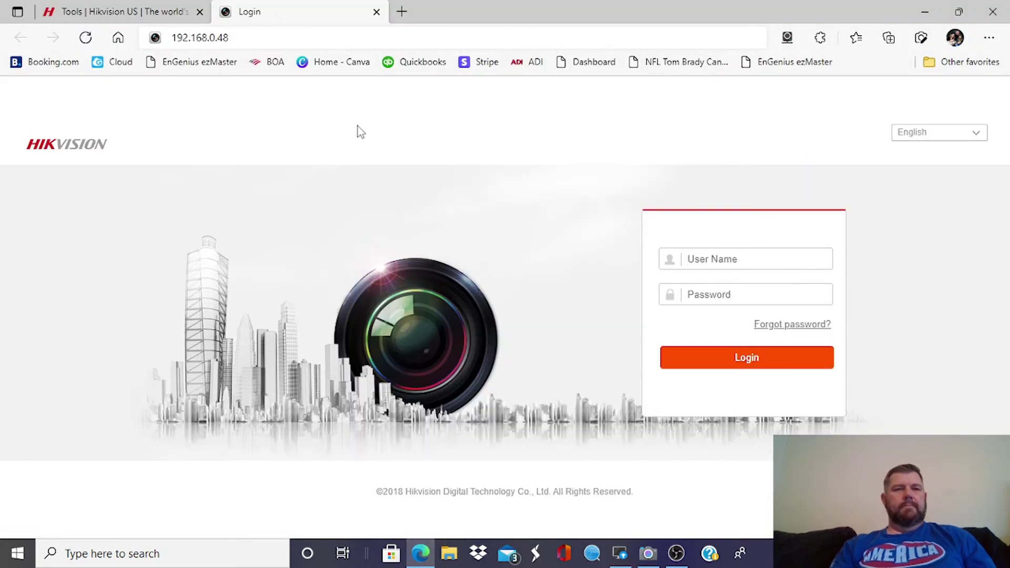
click(273, 37)
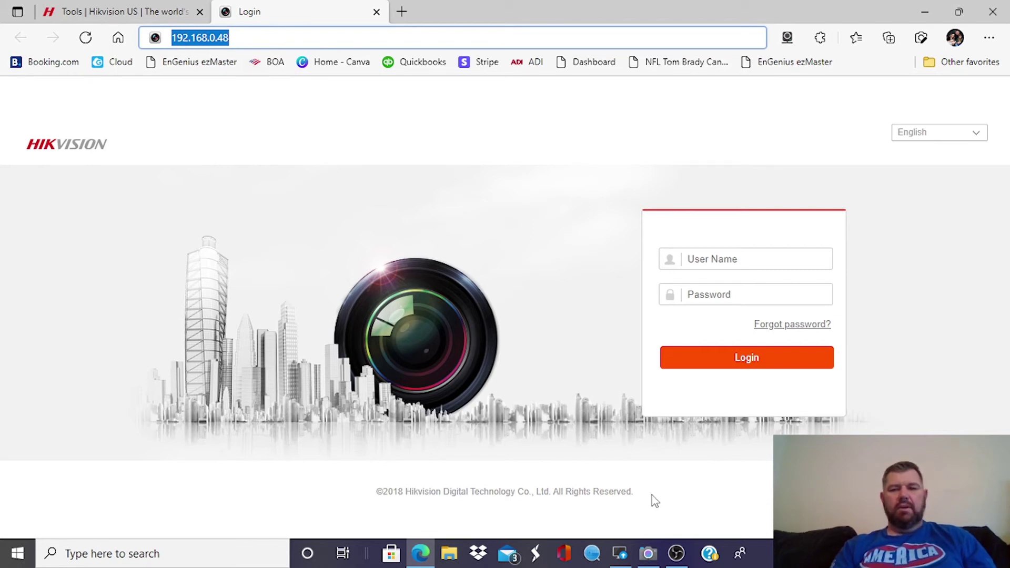
click(625, 553)
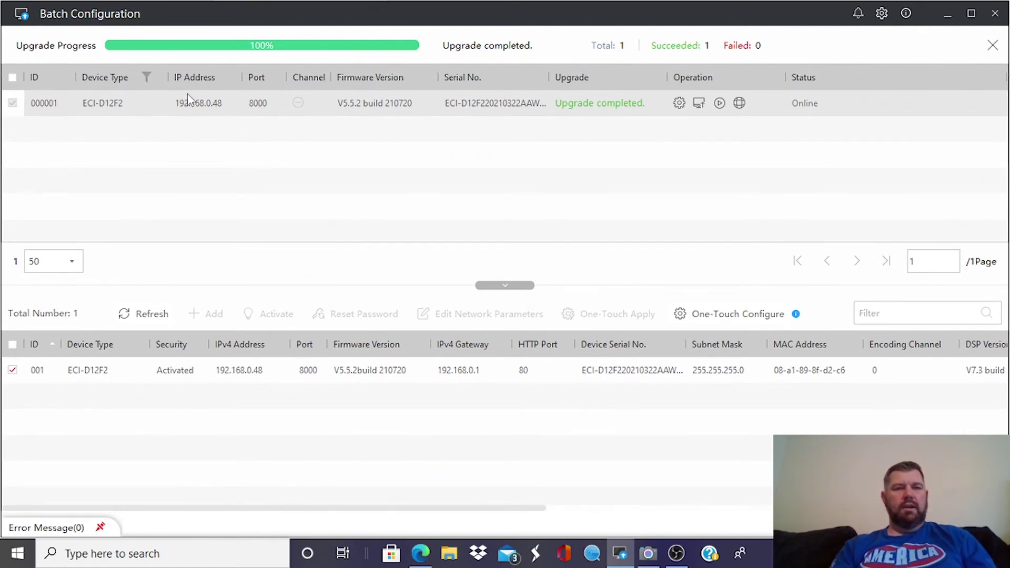
click(420, 554)
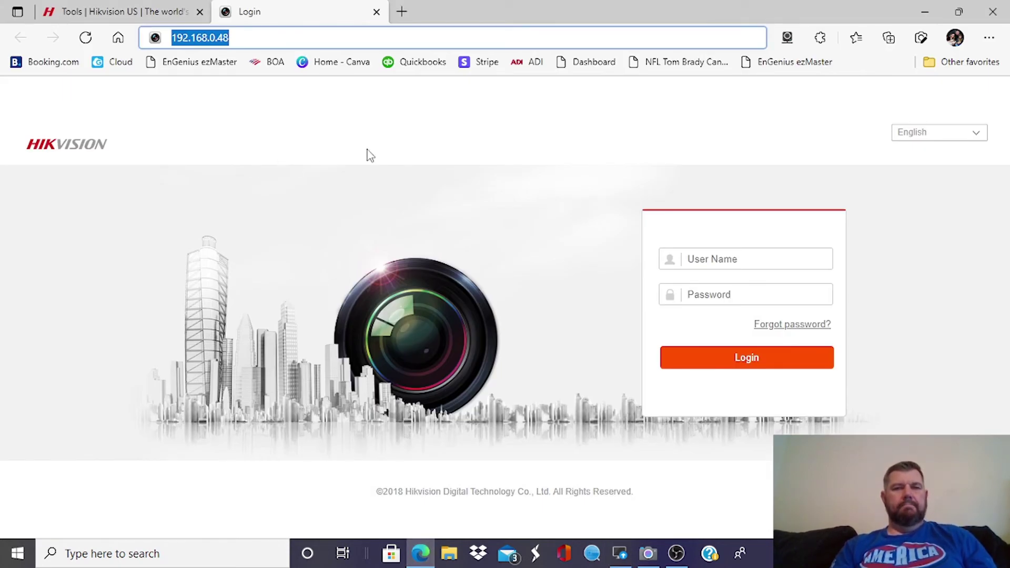
- Log in to the camera web interface as admin with the account password
click(746, 255)
text(a)
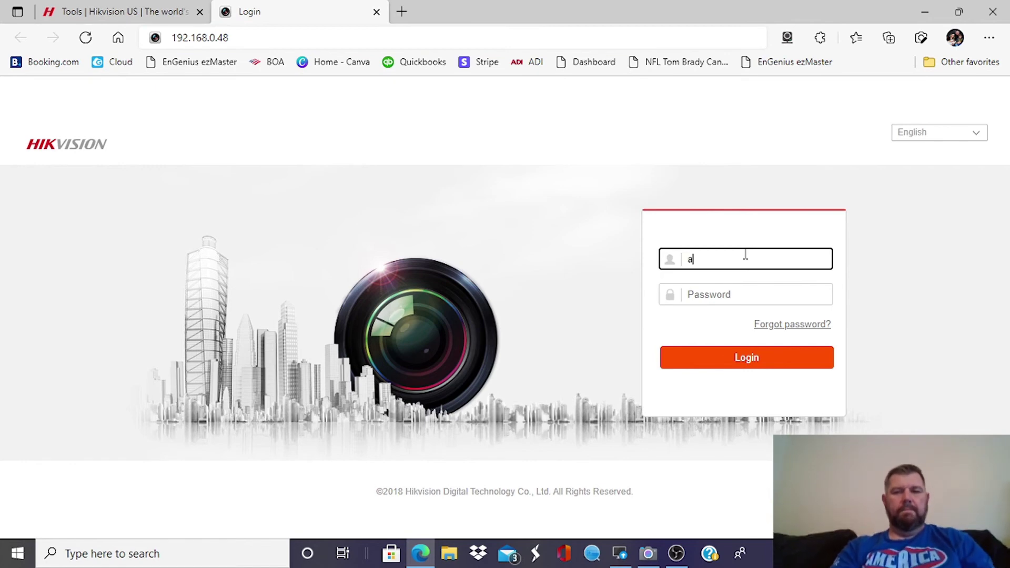
text(dmin)
key(Tab)
text(a)
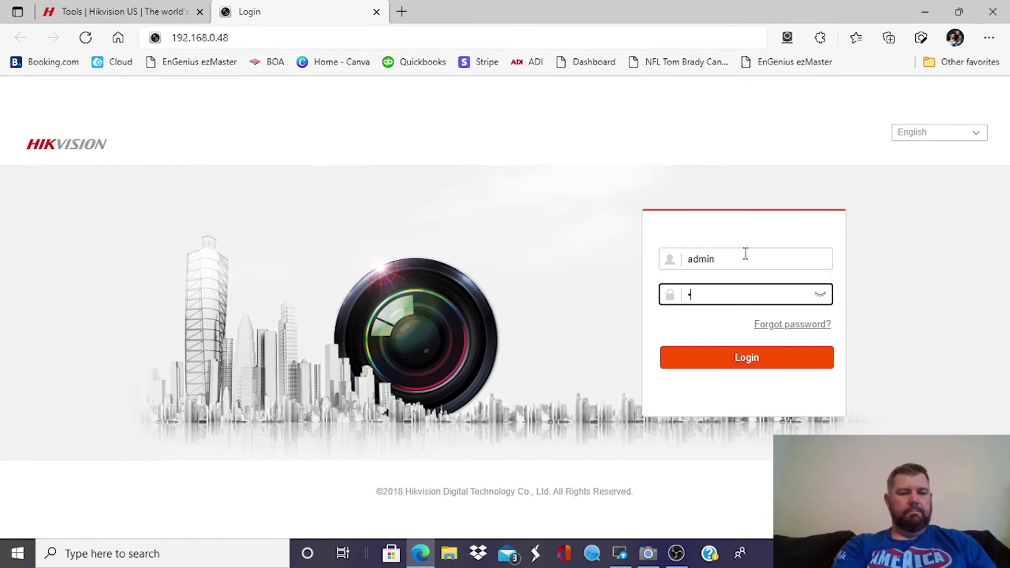
text(•••)
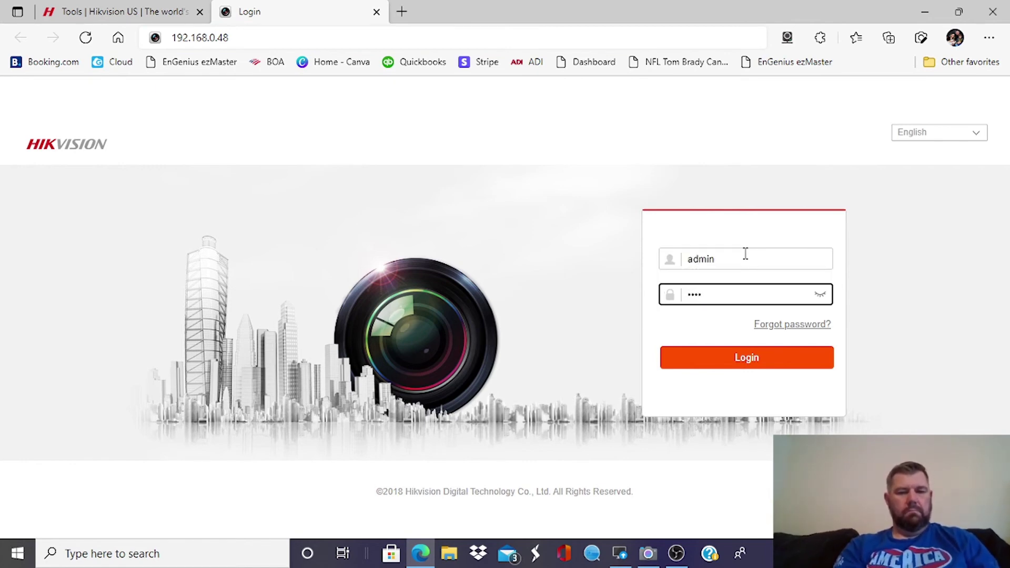
text(•••)
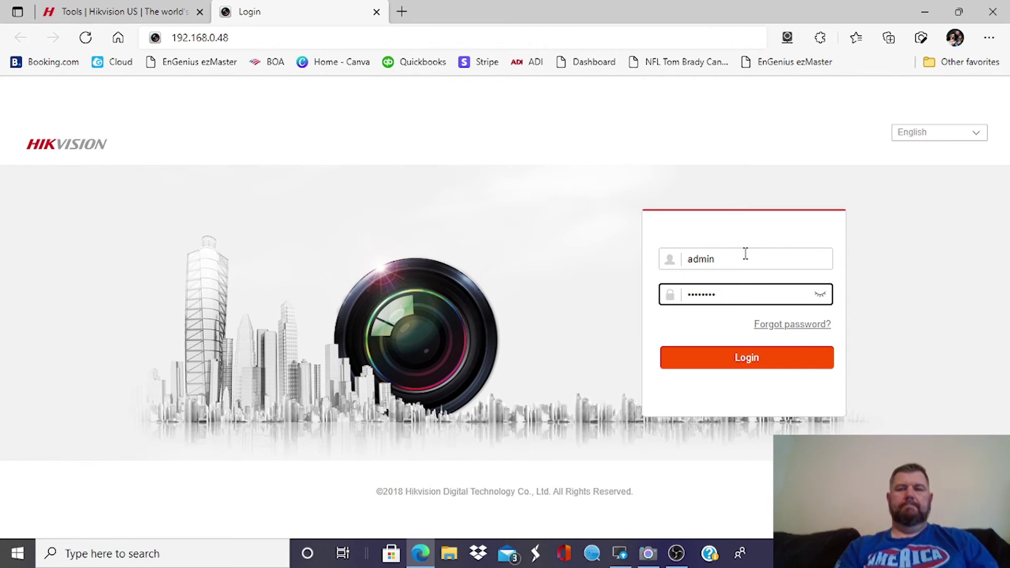
click(758, 355)
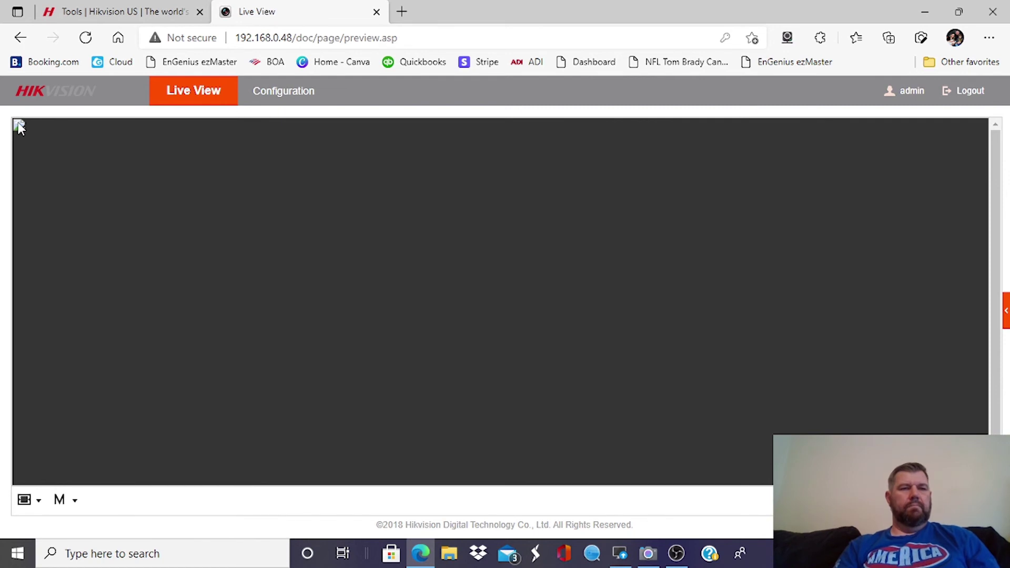
- Open the camera's Configuration page showing firmware V5.5.2 build 210720, then start a Windows search
click(270, 91)
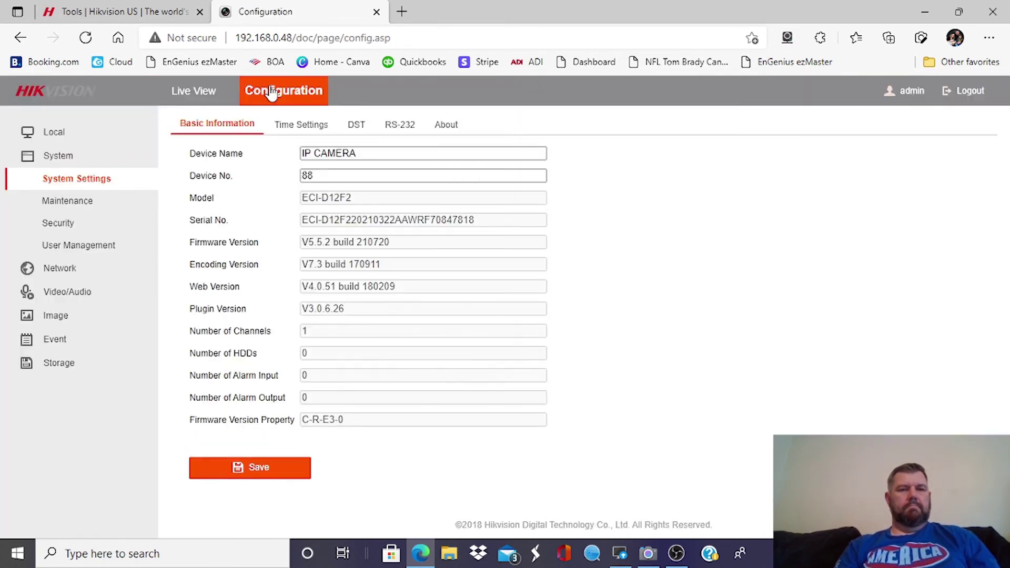
click(303, 41)
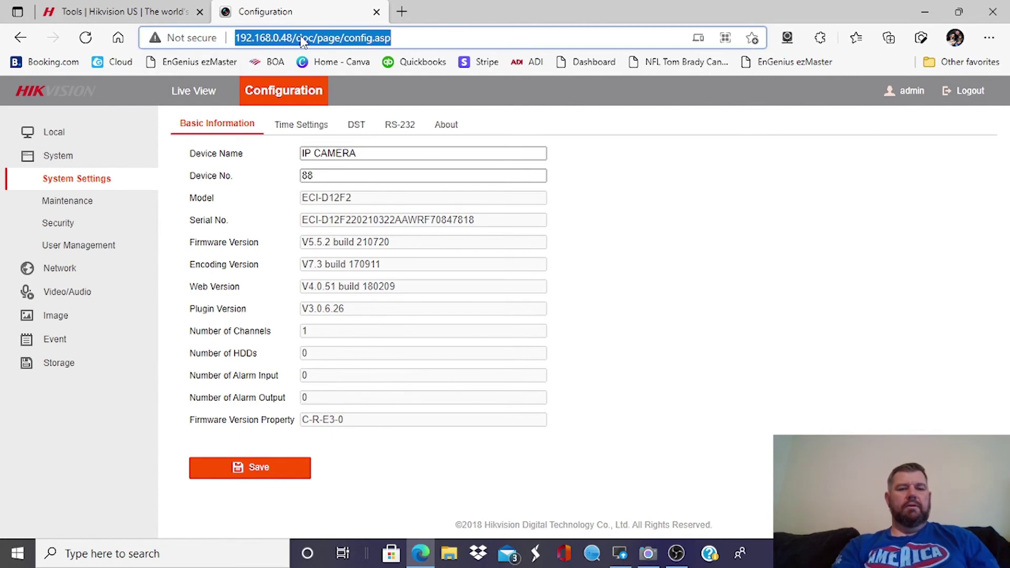
click(201, 554)
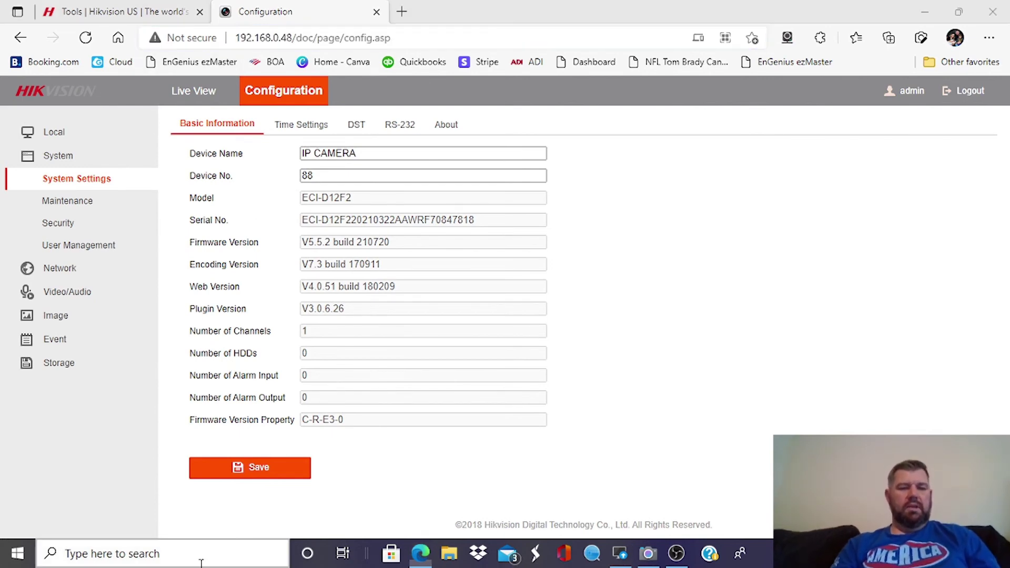
- Launch Internet Explorer and load the camera's login page at 192.168.0.48
text(exp)
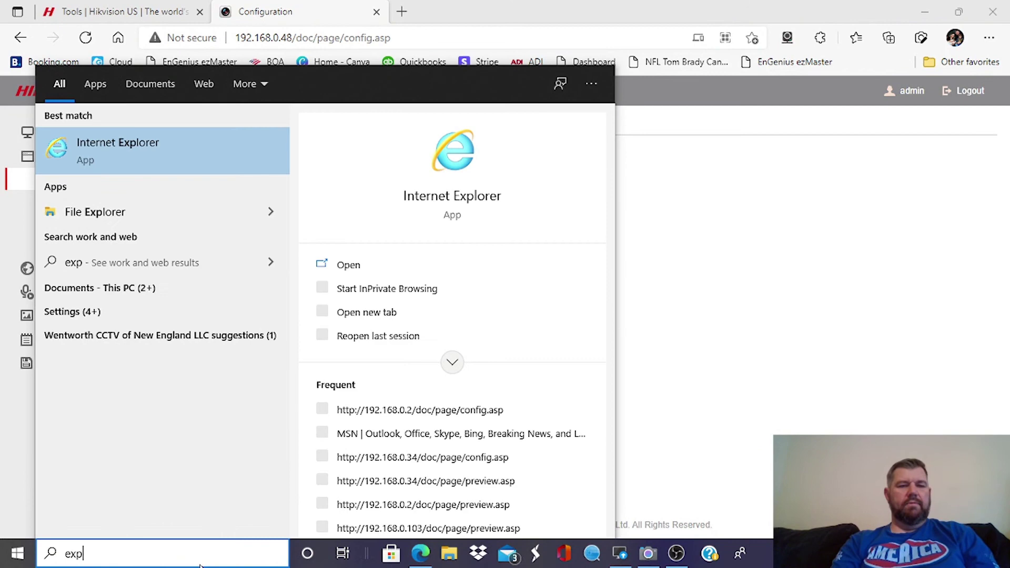
click(143, 159)
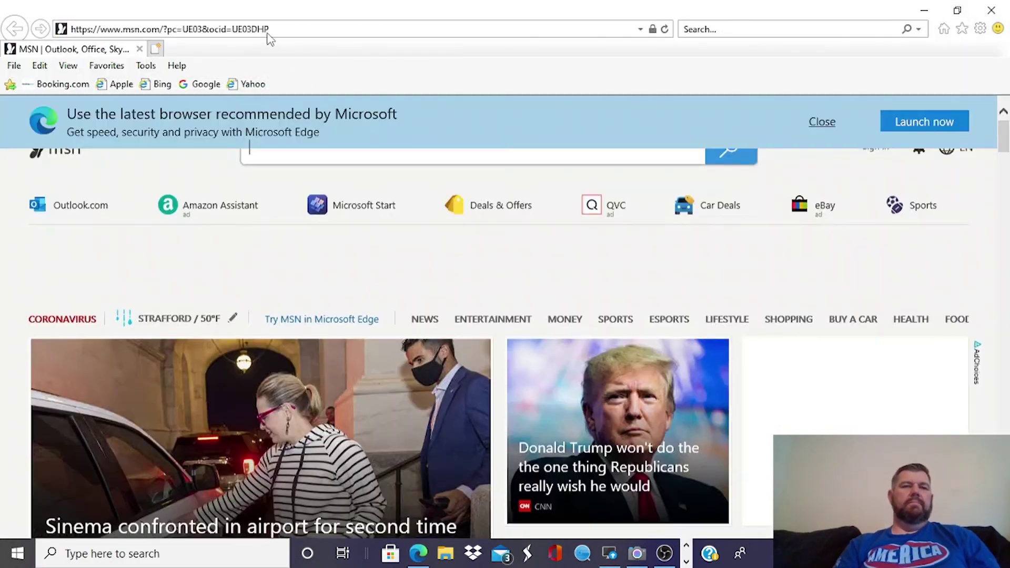
click(268, 29)
text(192.168.0)
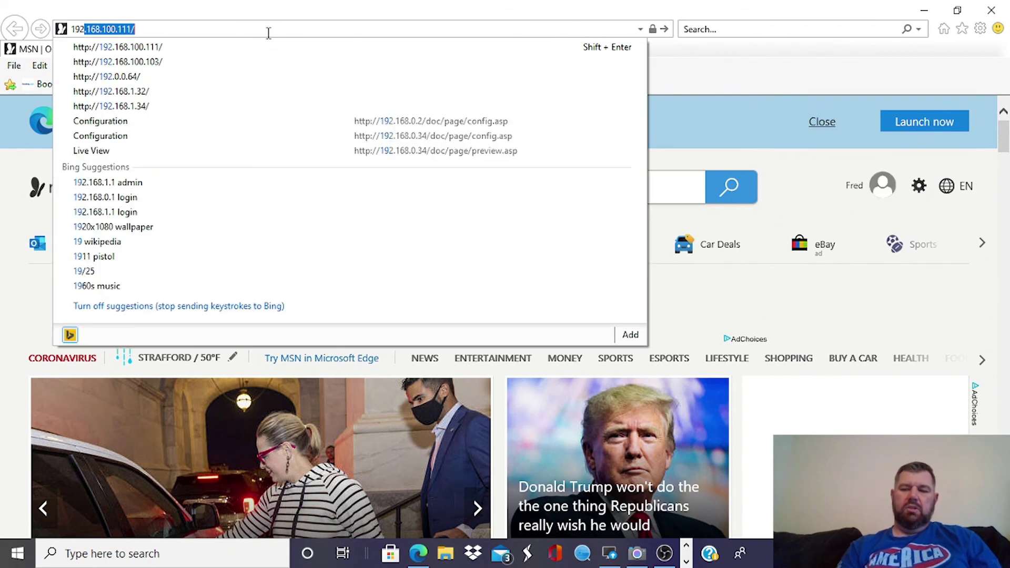
text(.48)
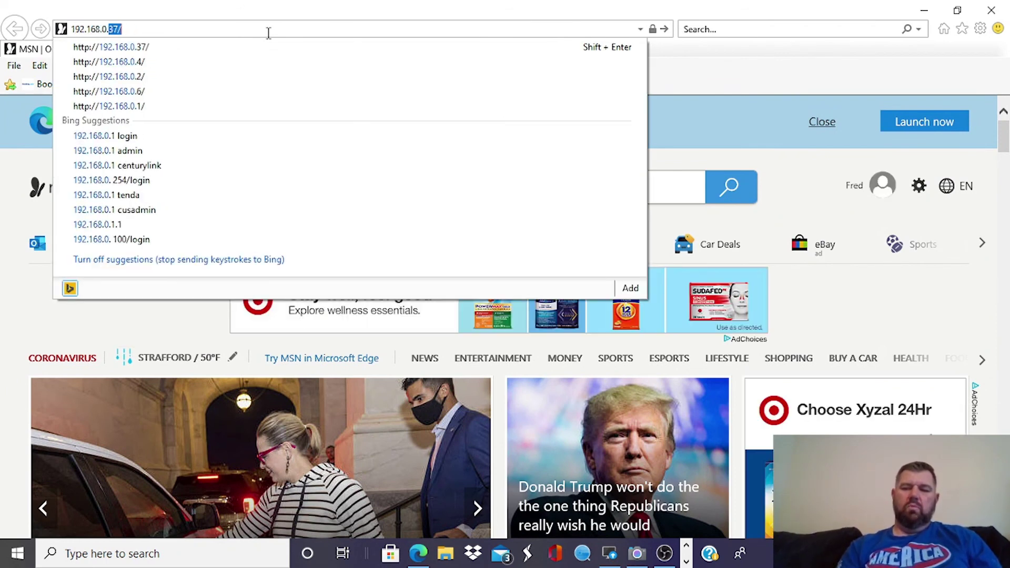
key(Return)
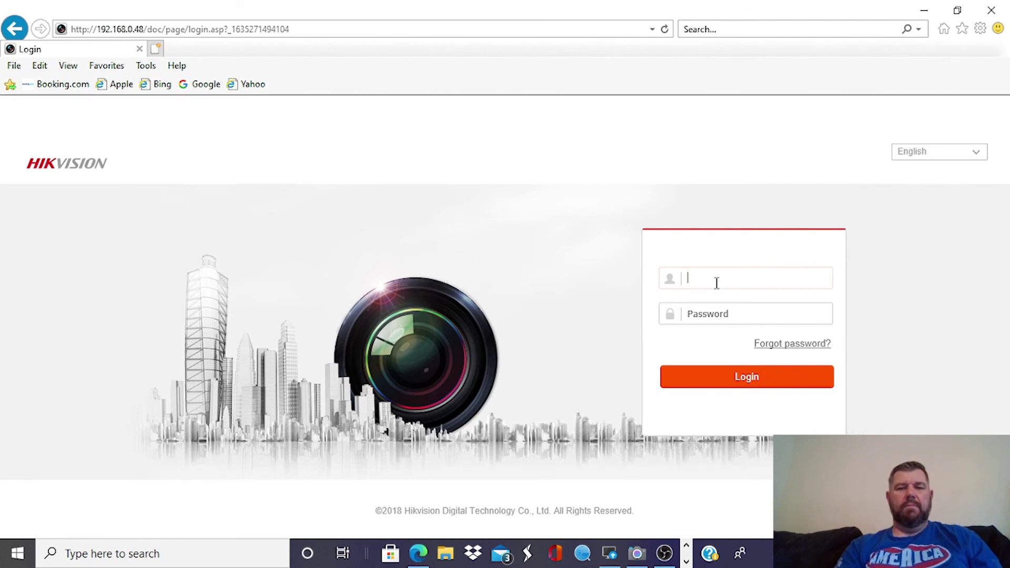
- Log into the camera's web interface as admin with the account password to start the live view
text(admin)
key(Tab)
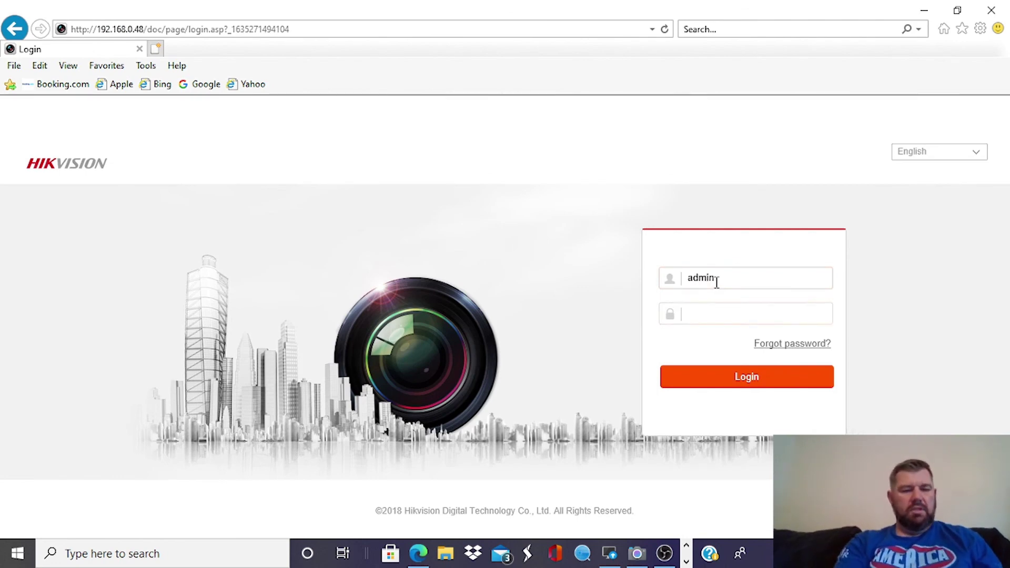
text(admin)
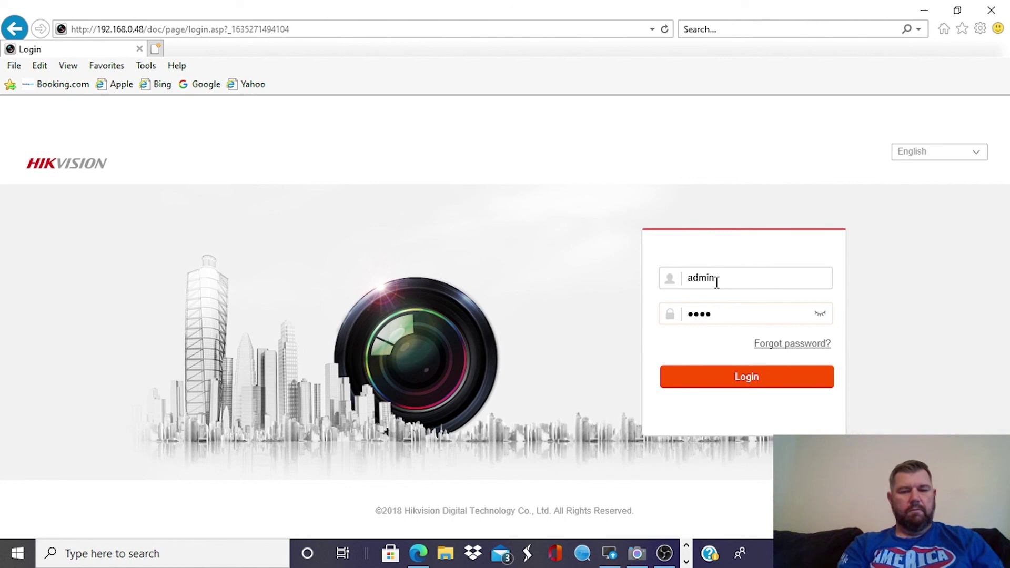
text(123)
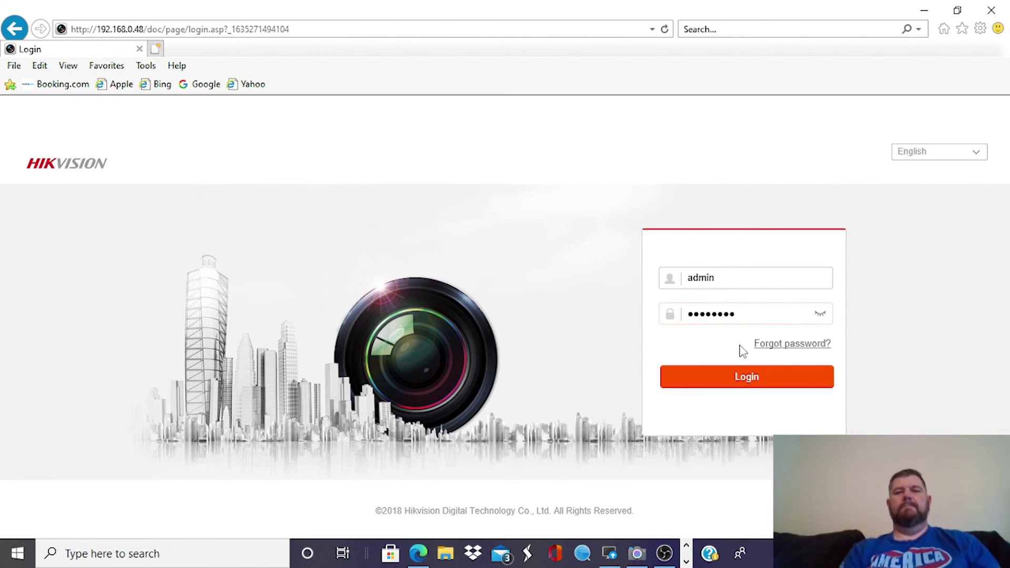
click(750, 379)
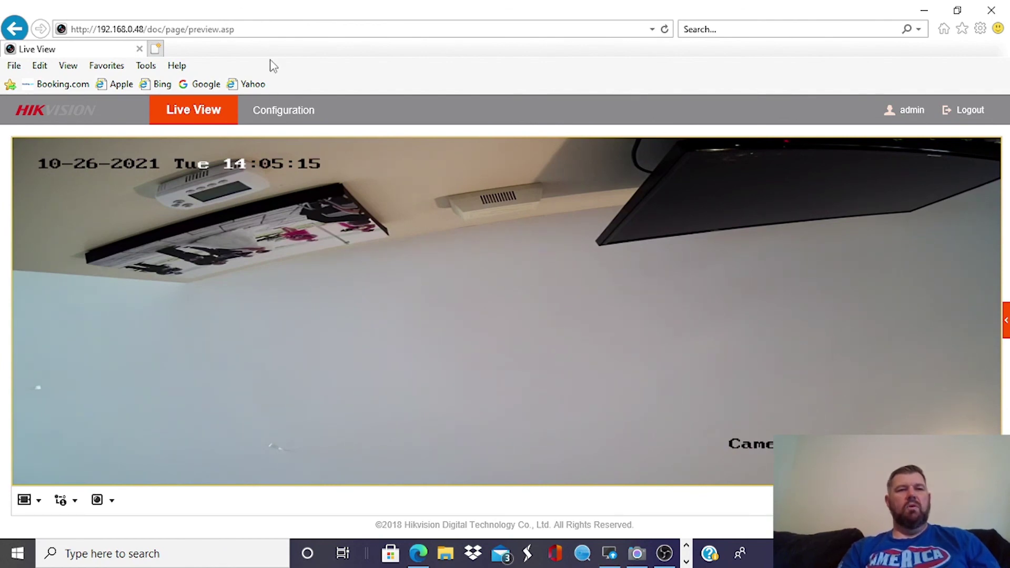
click(299, 29)
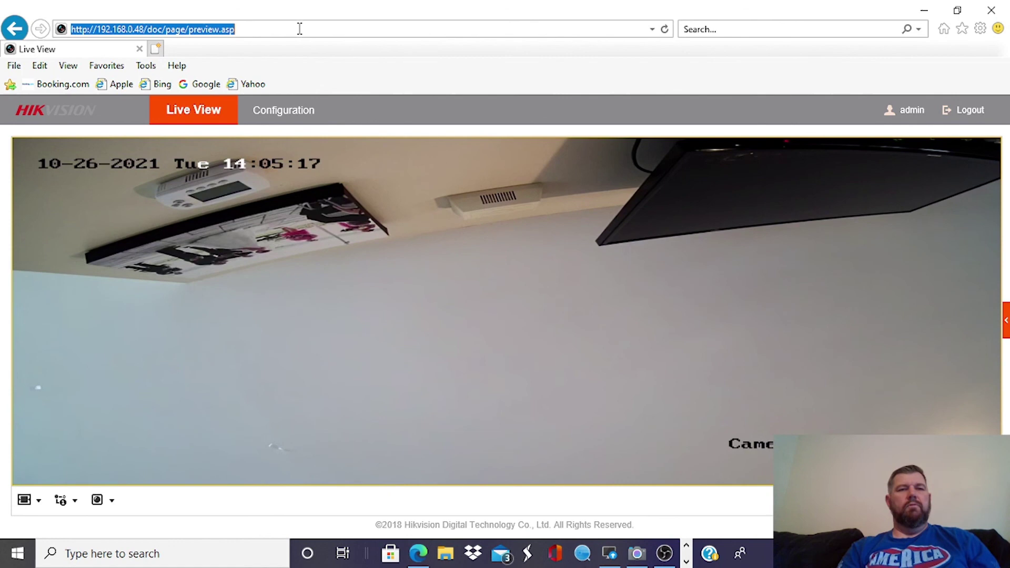